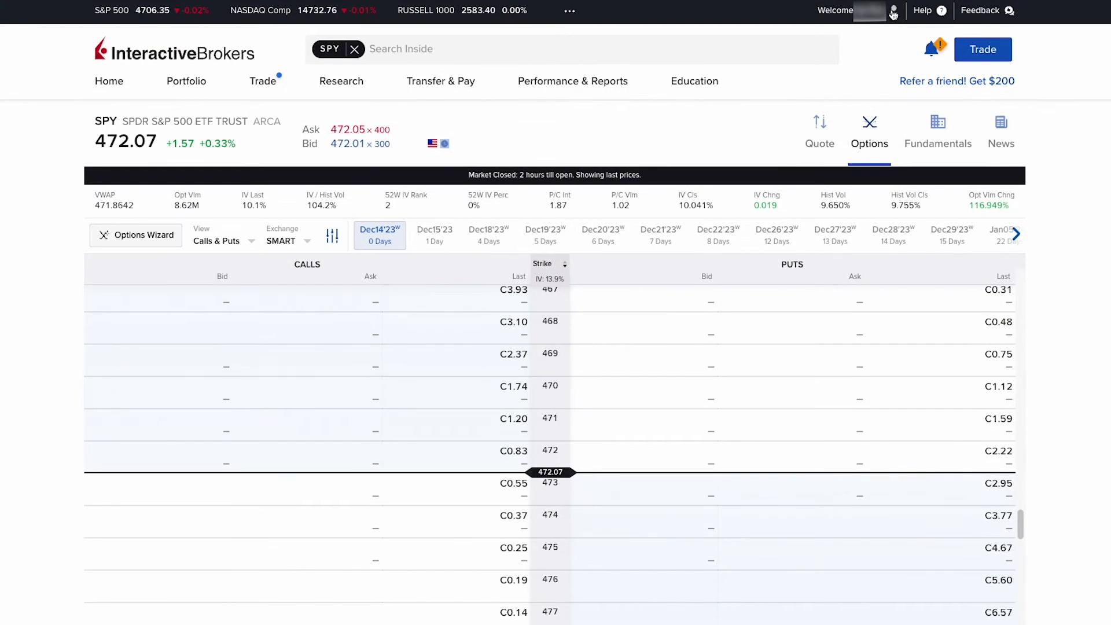
Go from the account menu's Settings to the Market Data Subscriptions page.
click(894, 10)
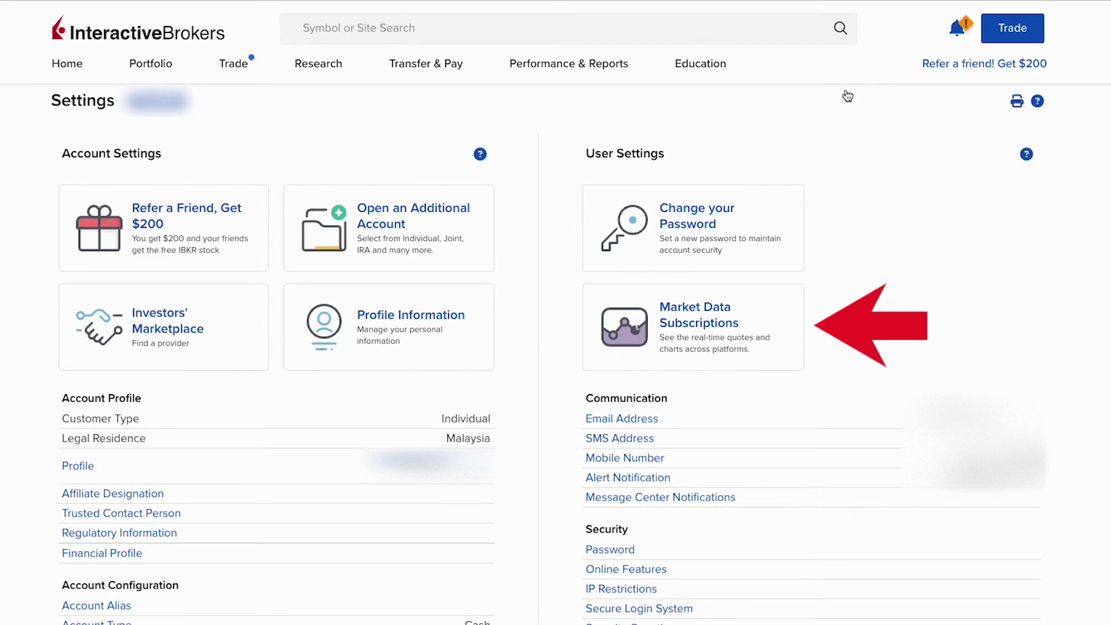
click(726, 320)
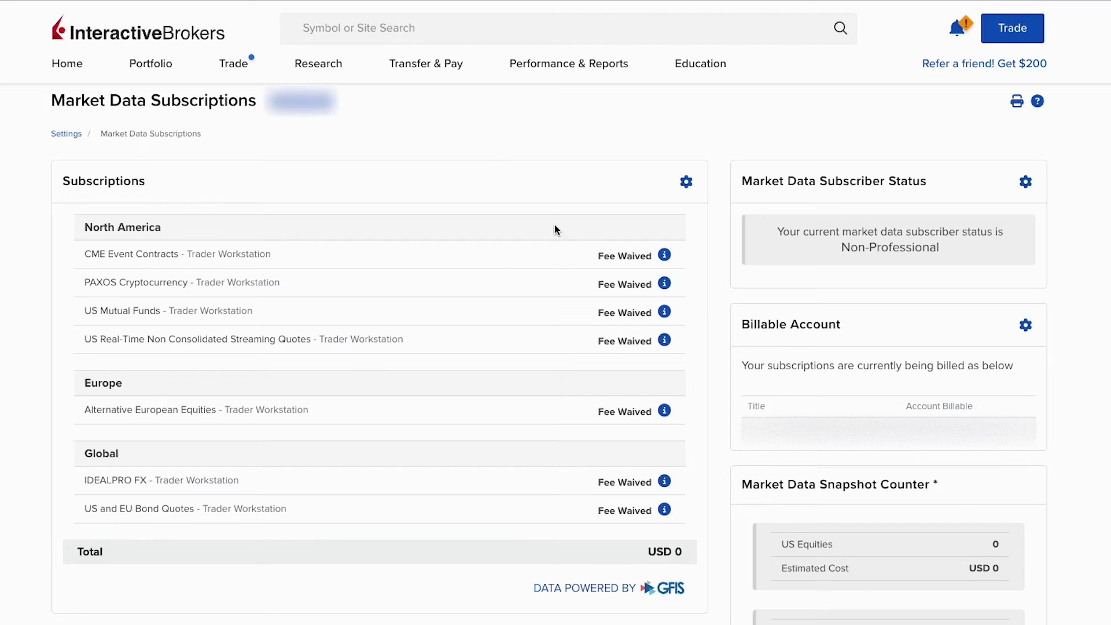
Open the market data configuration page, scroll to the GFIS North America categories, and expand Quote Bundles.
click(686, 183)
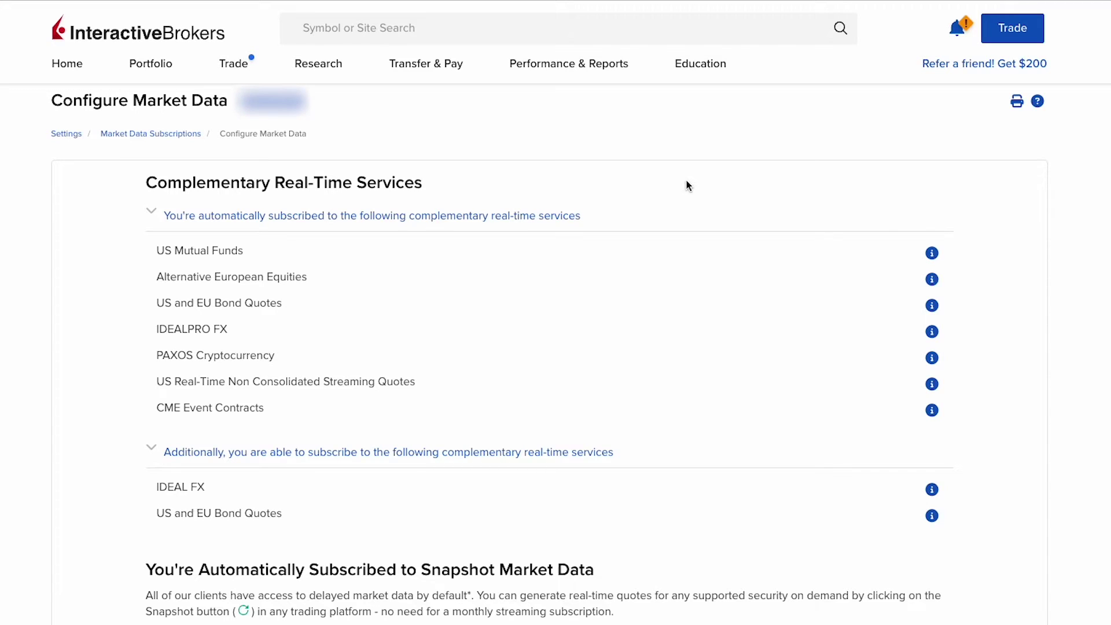
scroll(688, 185, down, 7)
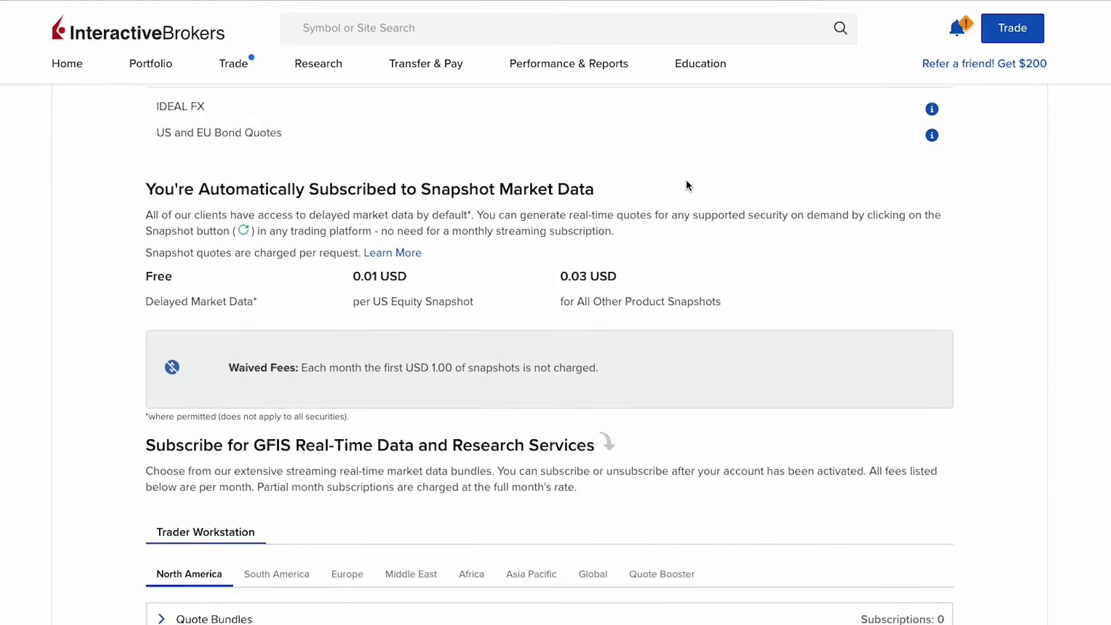
scroll(687, 185, down, 1)
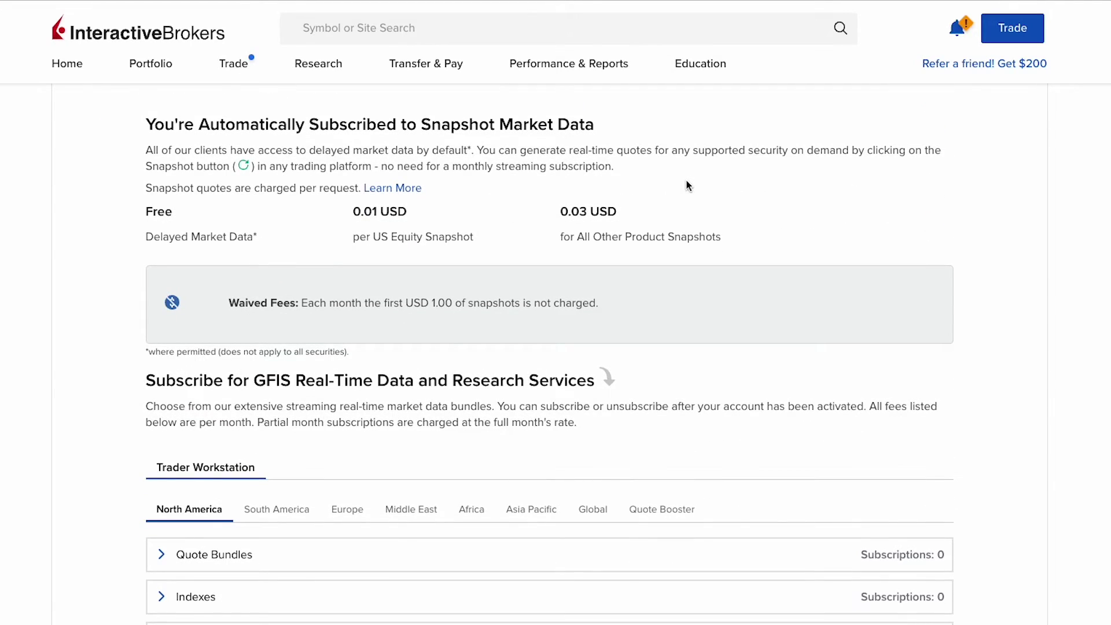
scroll(687, 185, down, 1)
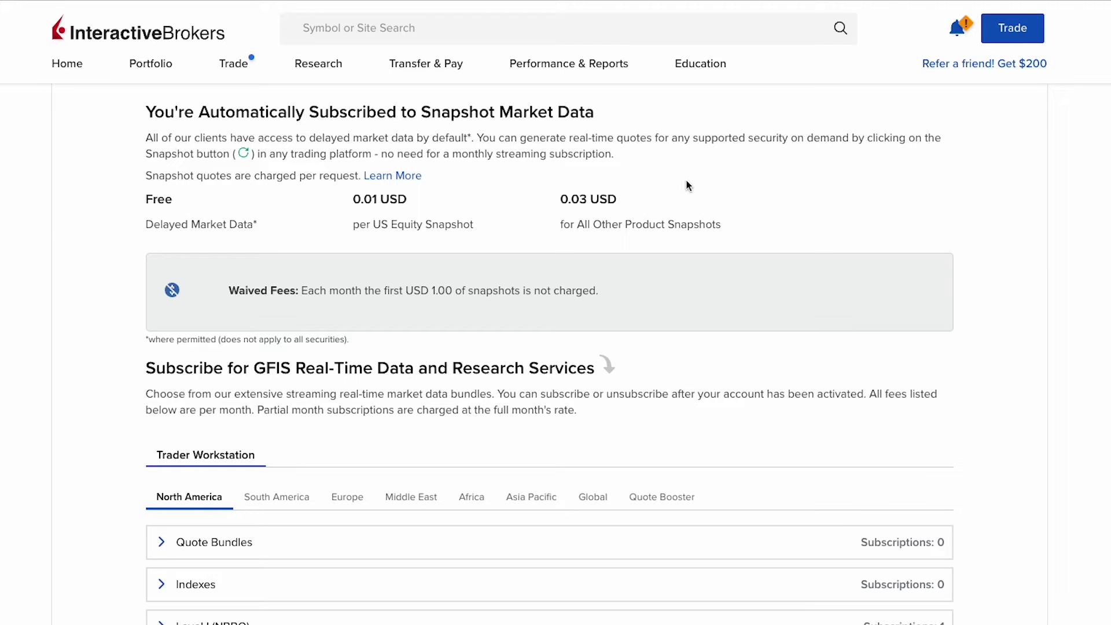
scroll(688, 185, down, 5)
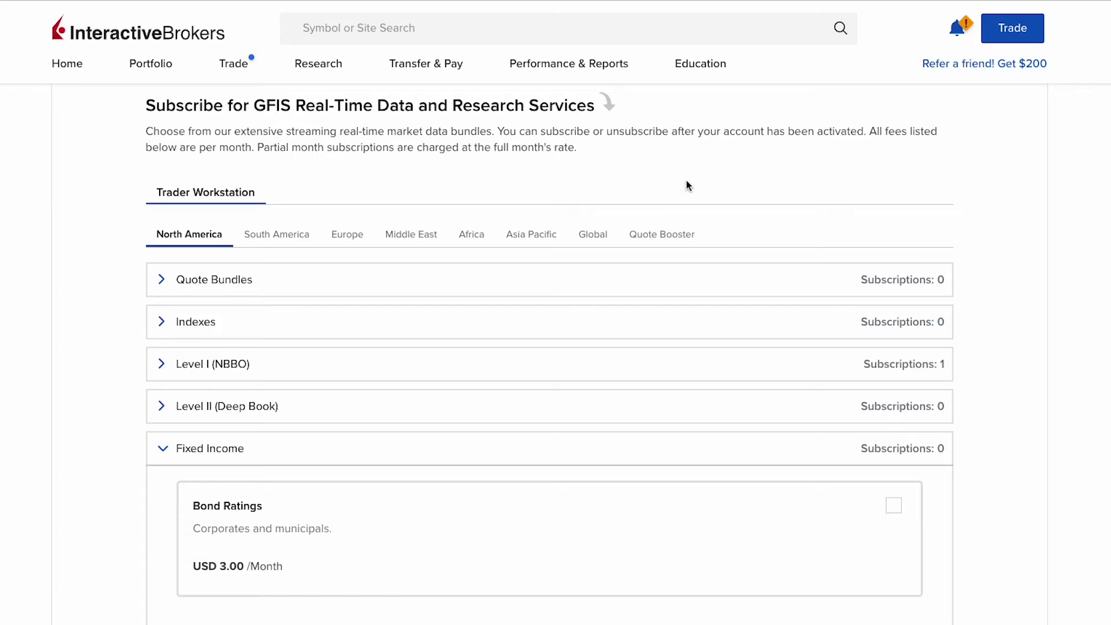
click(160, 283)
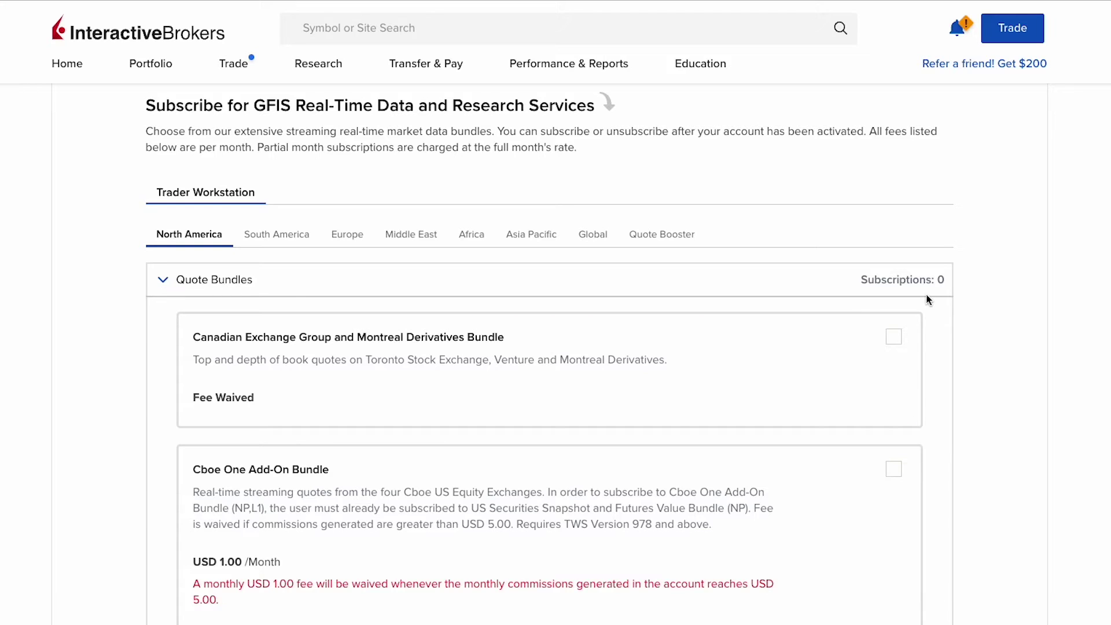
Browse the North America Quote Bundles prices, down to Fixed Income's Bond Ratings at USD 3.00/Month.
scroll(927, 299, down, 8)
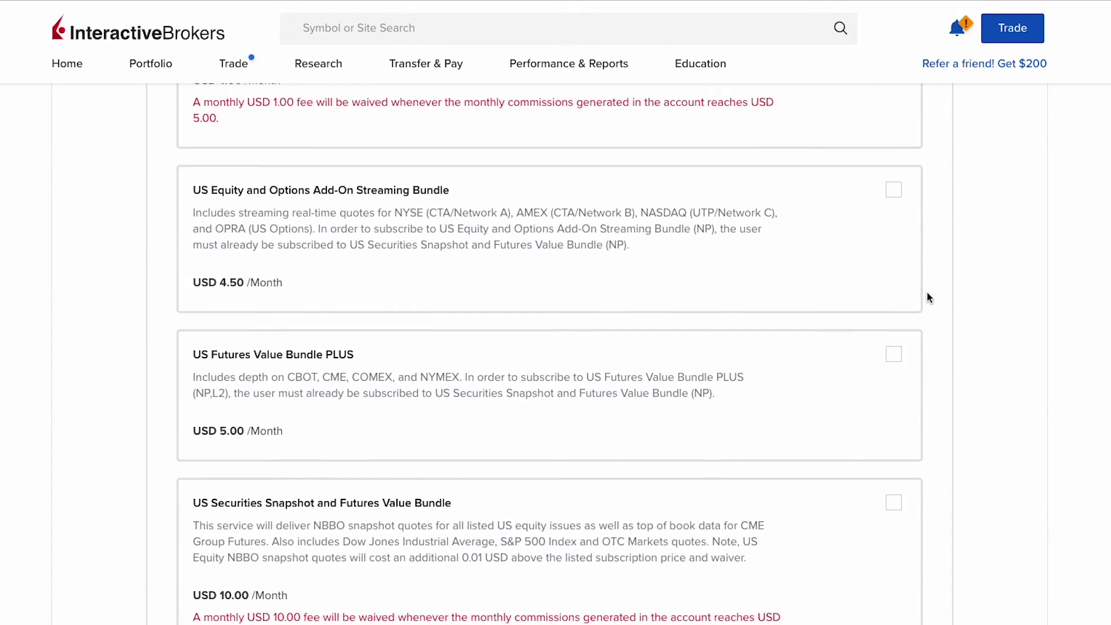
scroll(927, 297, down, 3)
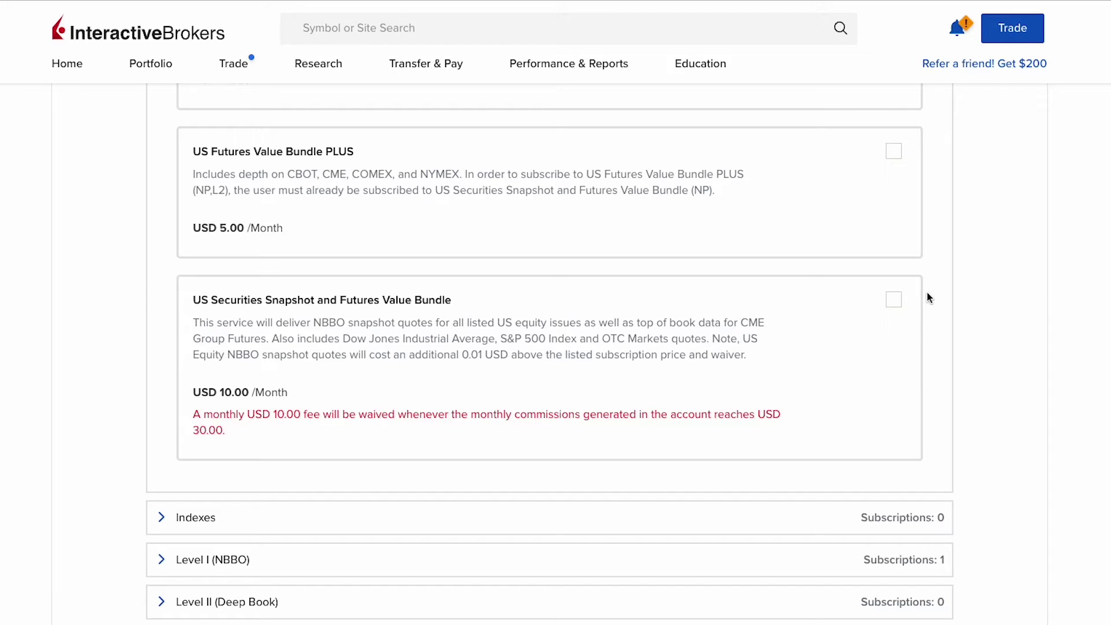
scroll(252, 400, up, 4)
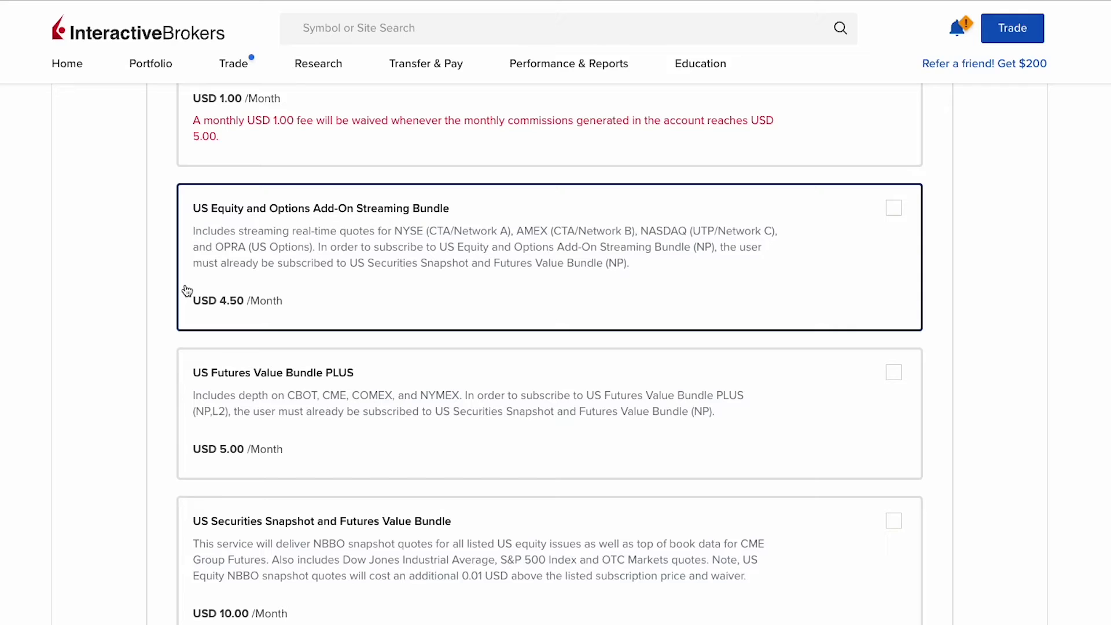
scroll(253, 403, down, 4)
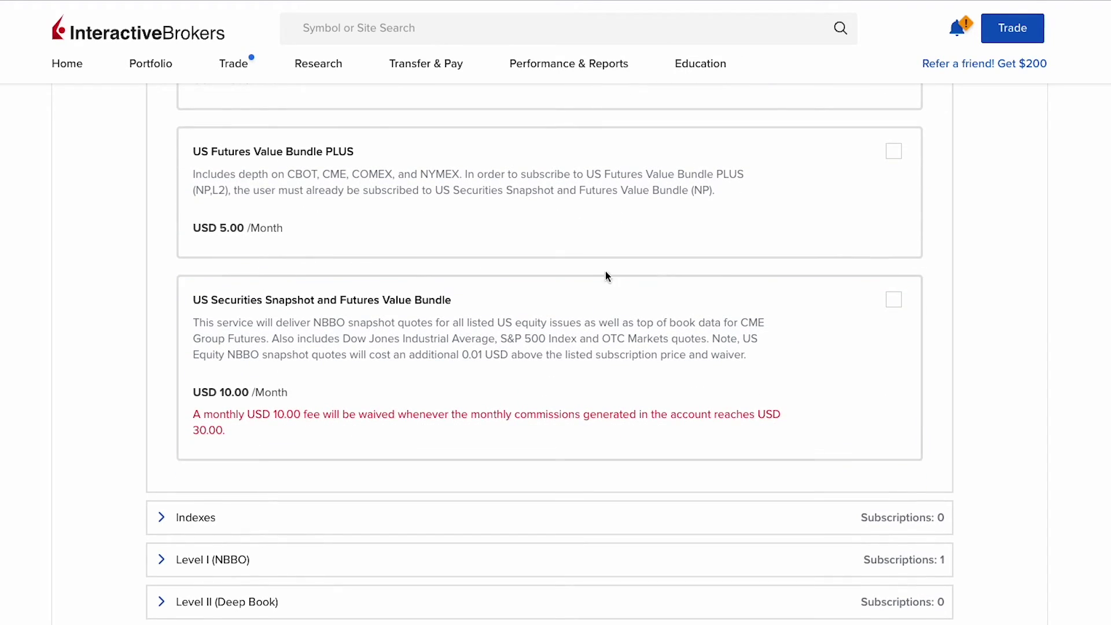
scroll(187, 290, up, 4)
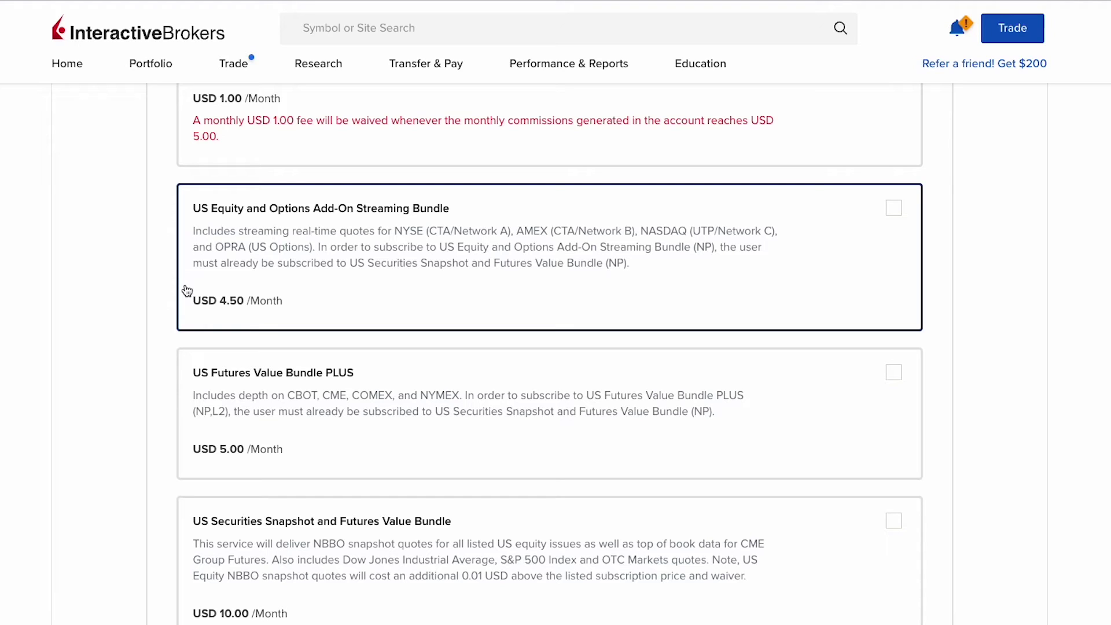
scroll(186, 290, down, 8)
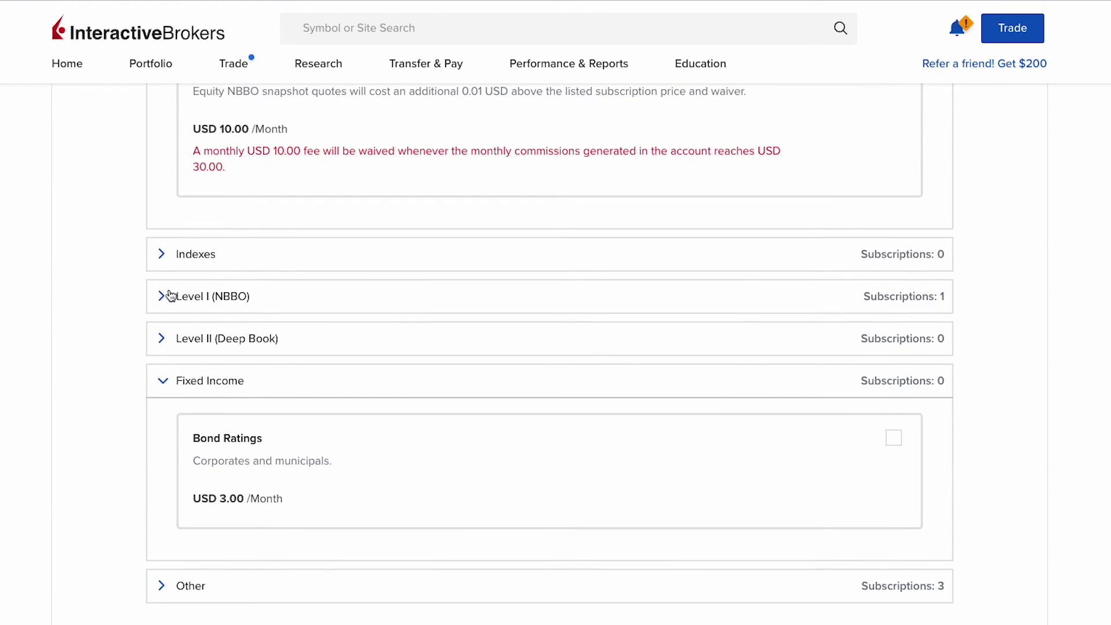
Expand the Level I (NBBO) category and scroll to the OPRA feed at USD 1.50/Month.
click(163, 297)
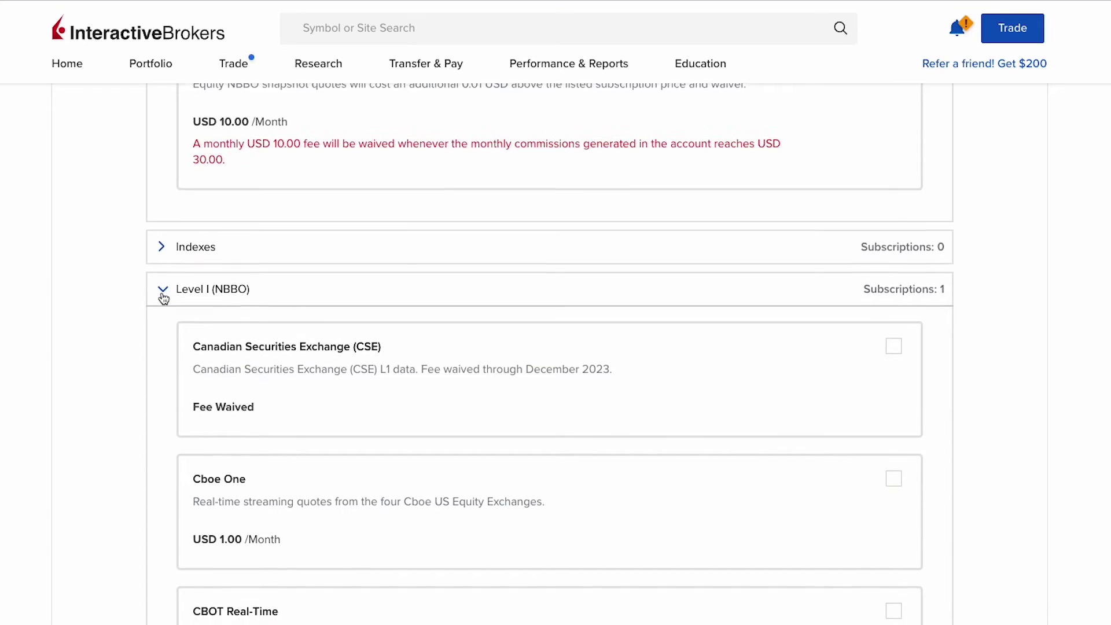
scroll(164, 297, down, 10)
scroll(161, 293, down, 10)
scroll(161, 293, down, 10)
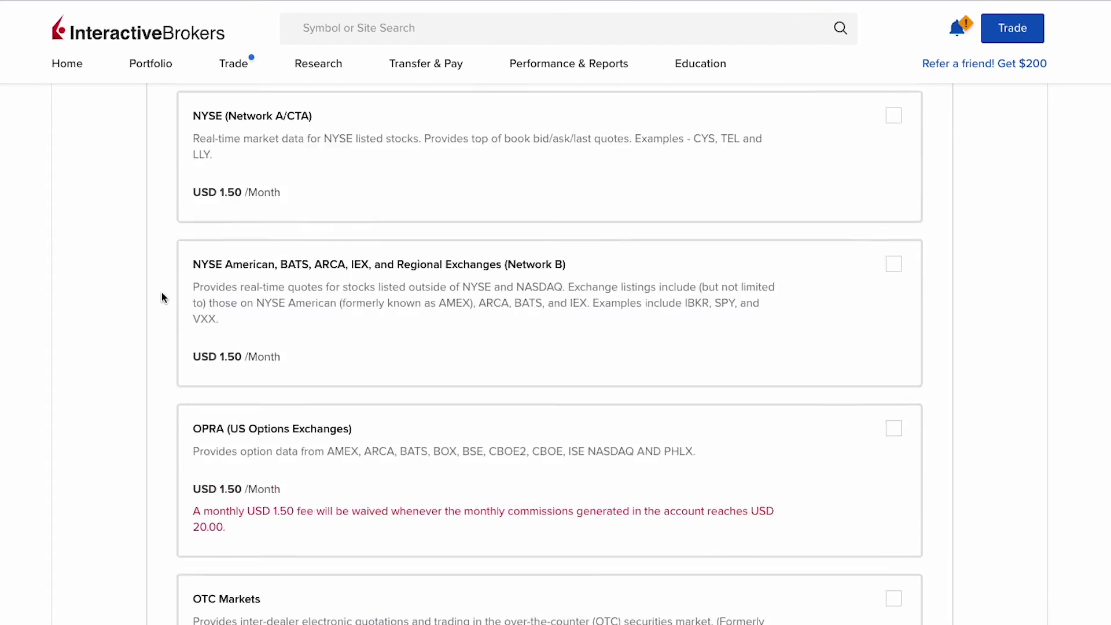
scroll(161, 293, down, 3)
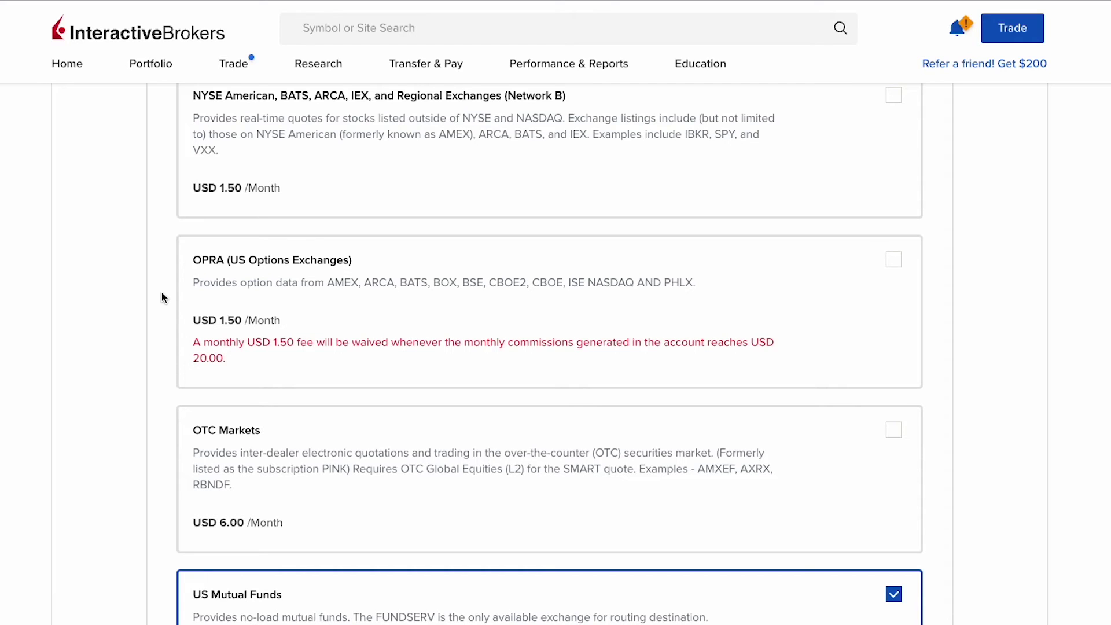
Select the OPRA, NYSE American Network B, NYSE Network A/CTA and NASDAQ Network C/UTP feeds.
click(893, 261)
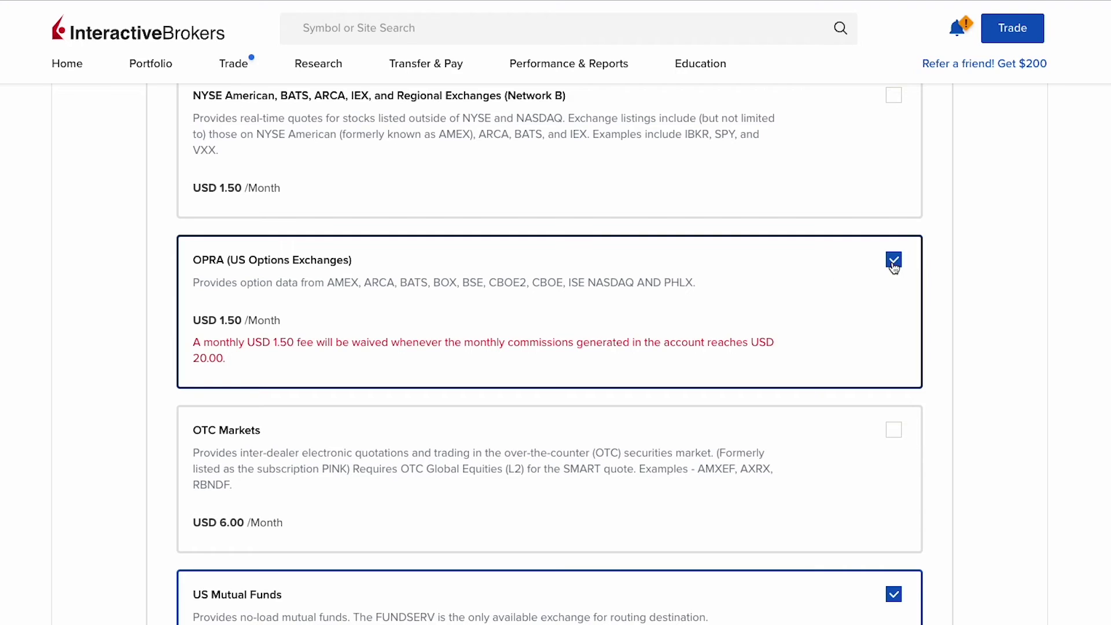
scroll(894, 266, up, 4)
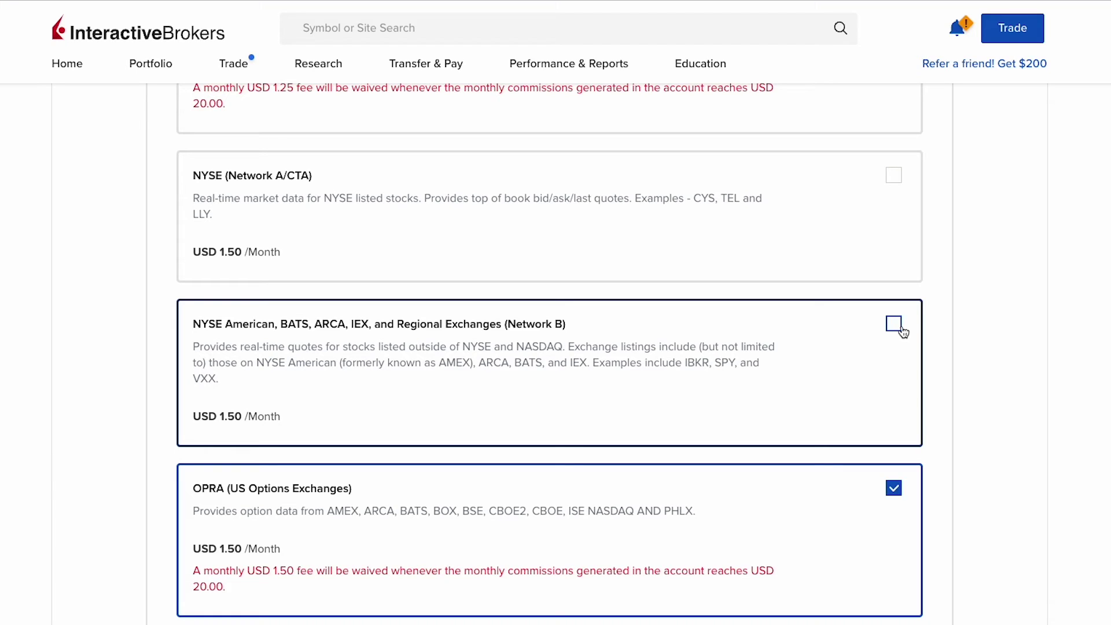
click(901, 330)
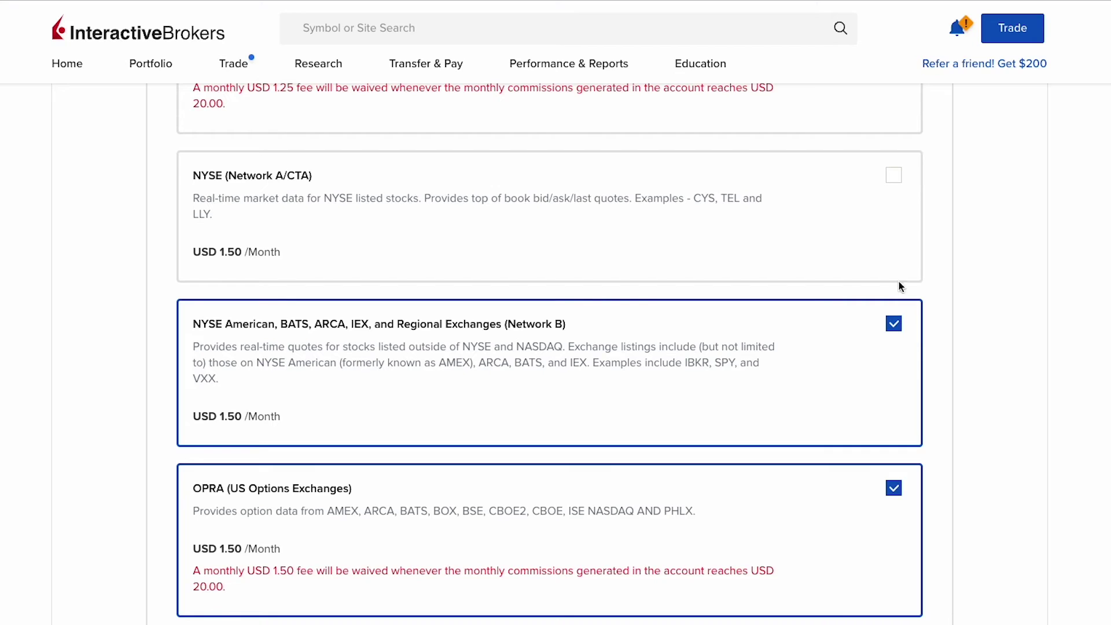
click(893, 179)
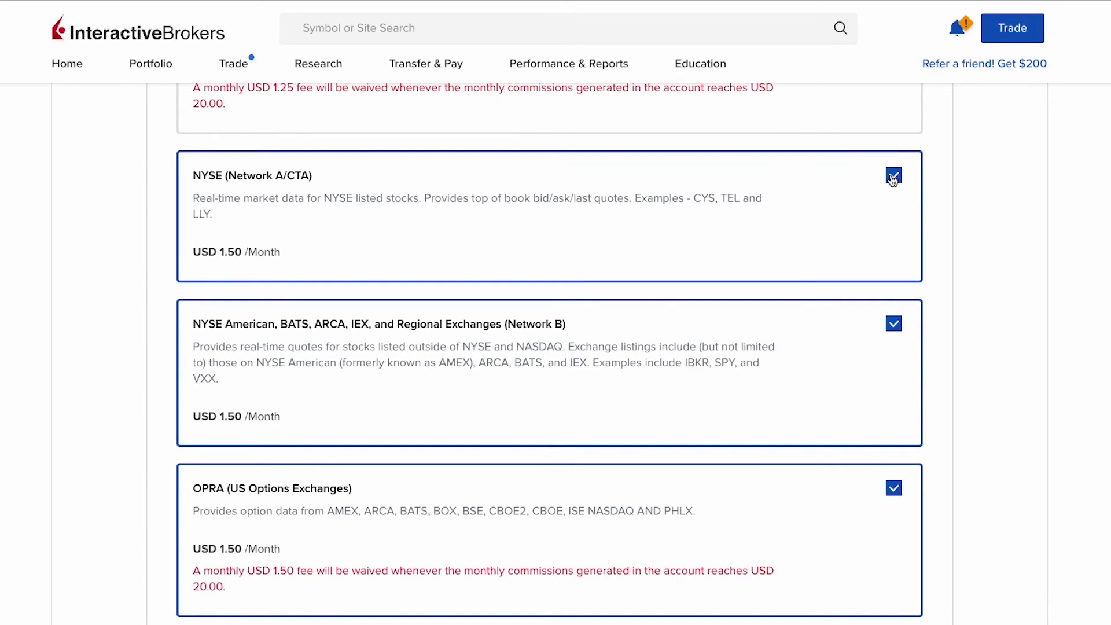
scroll(892, 180, up, 5)
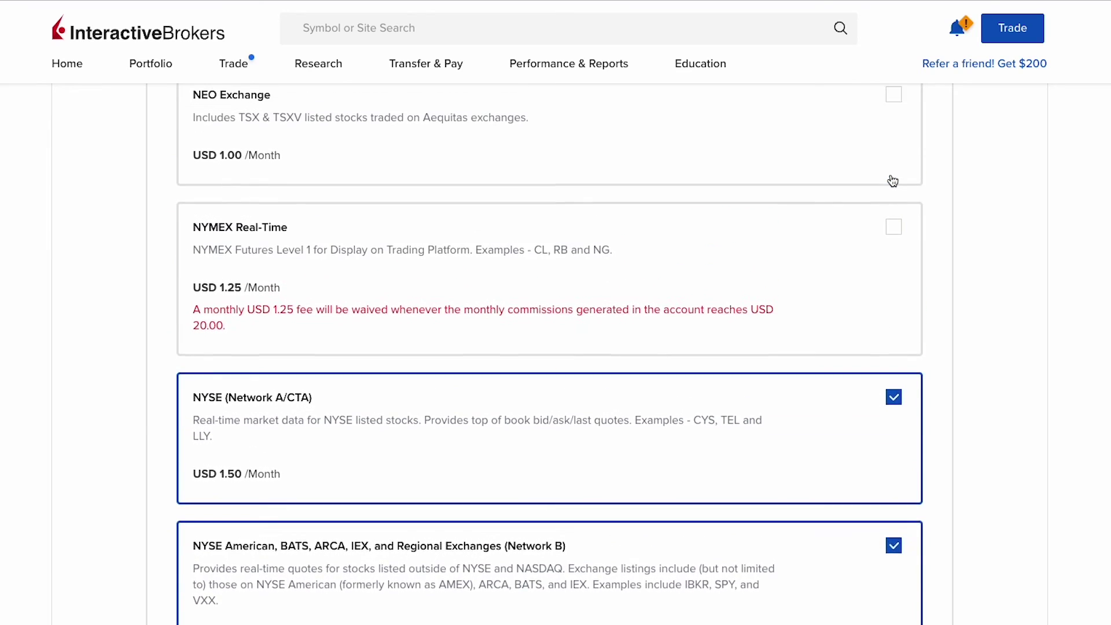
scroll(892, 180, up, 5)
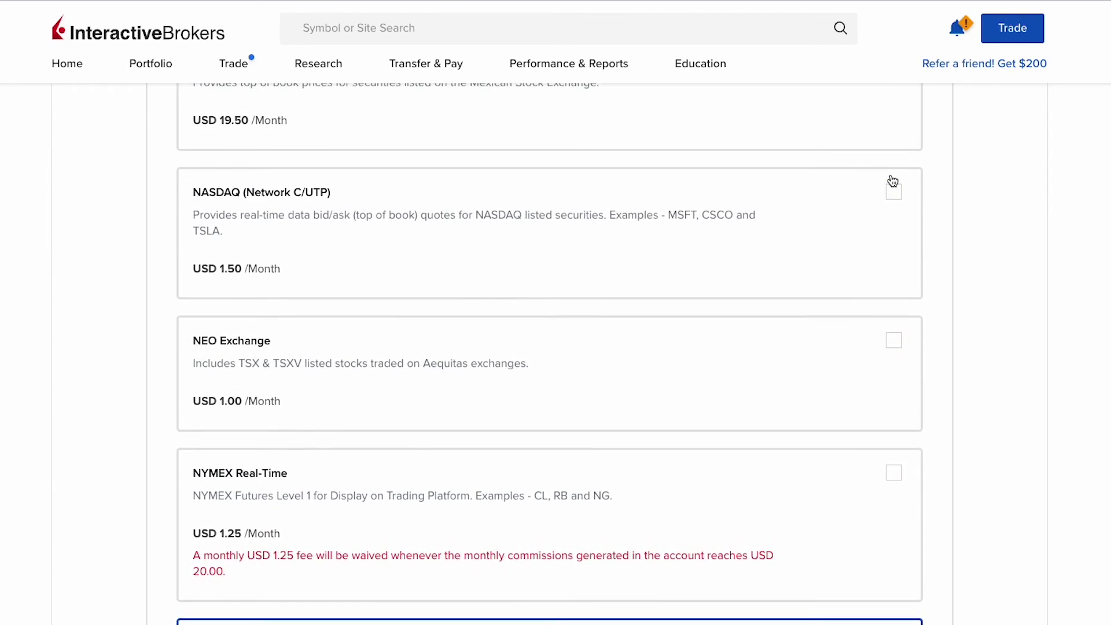
scroll(893, 180, up, 2)
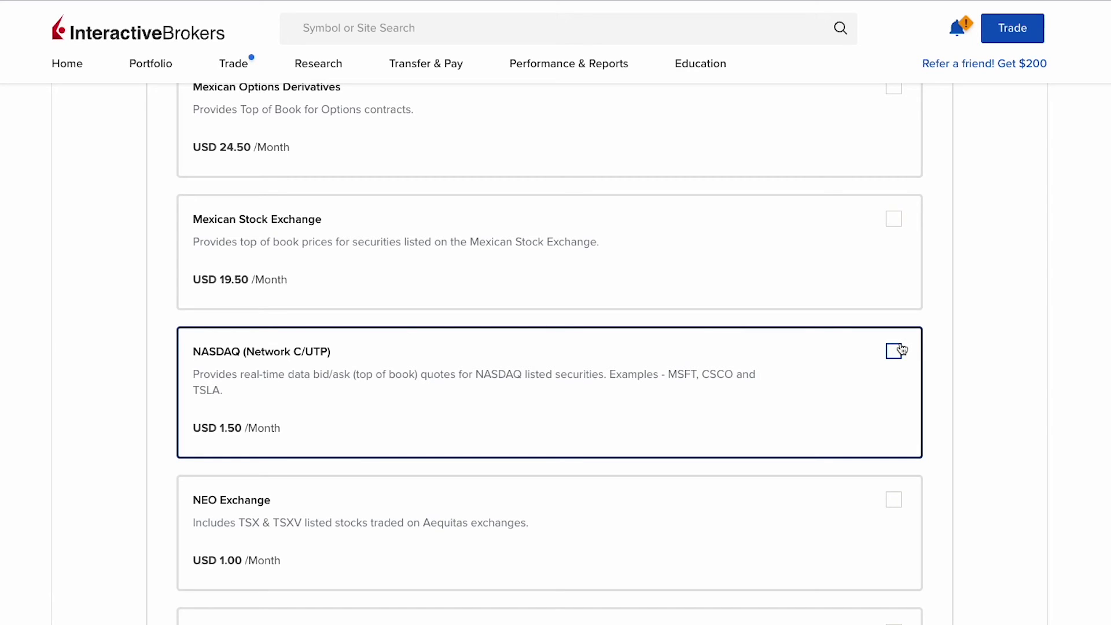
click(900, 350)
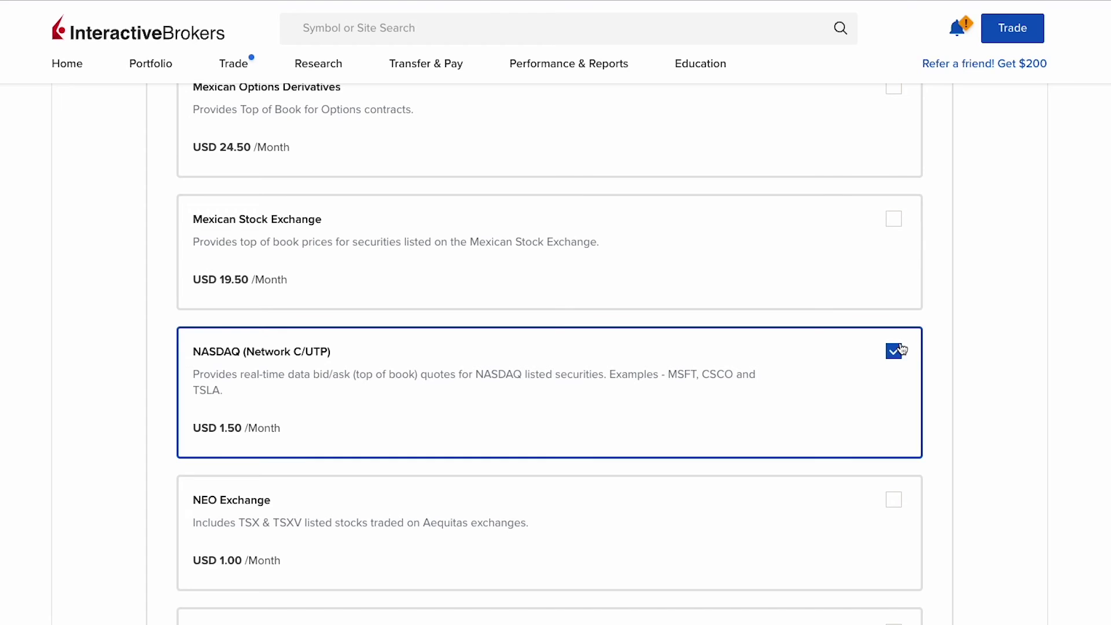
scroll(900, 350, down, 20)
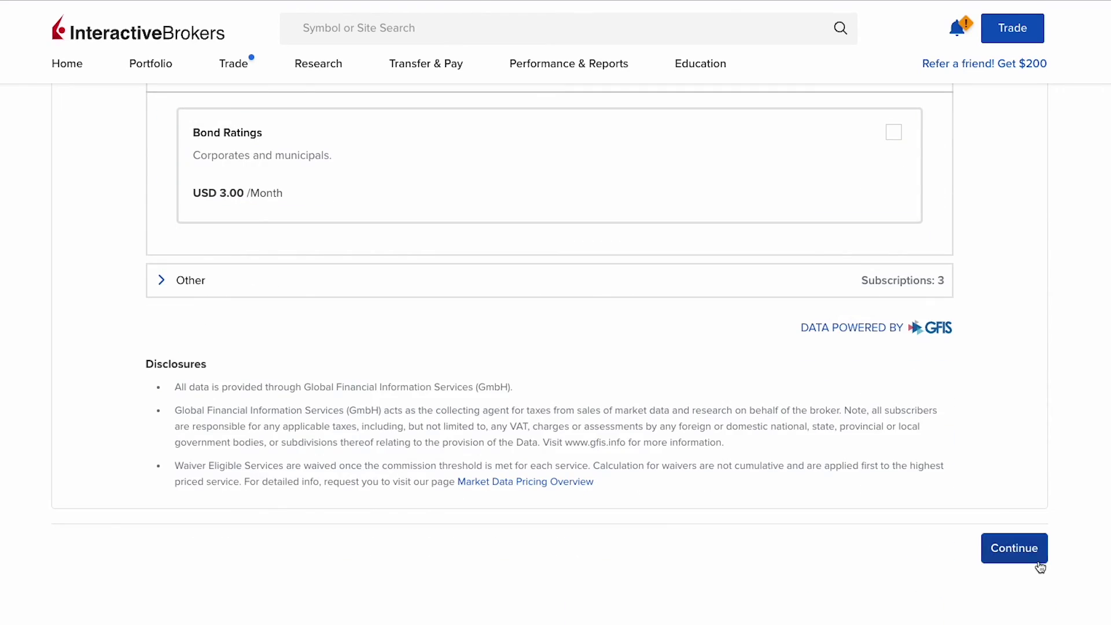
Accept the summary of the four new USD 1.50/Month subscriptions.
click(1036, 560)
scroll(1035, 555, down, 2)
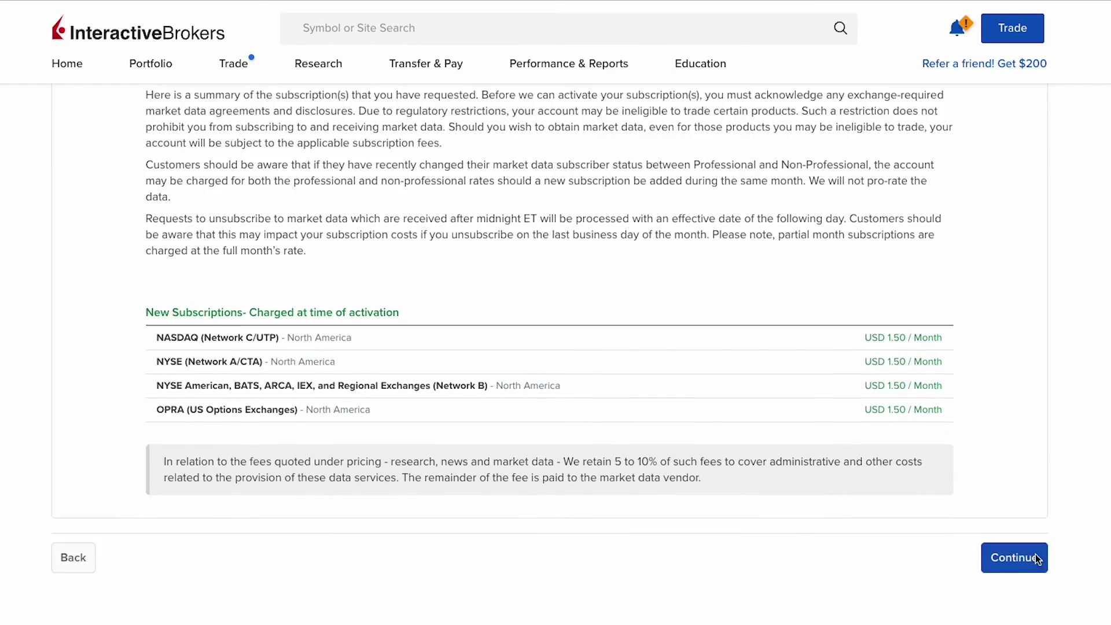
click(1035, 557)
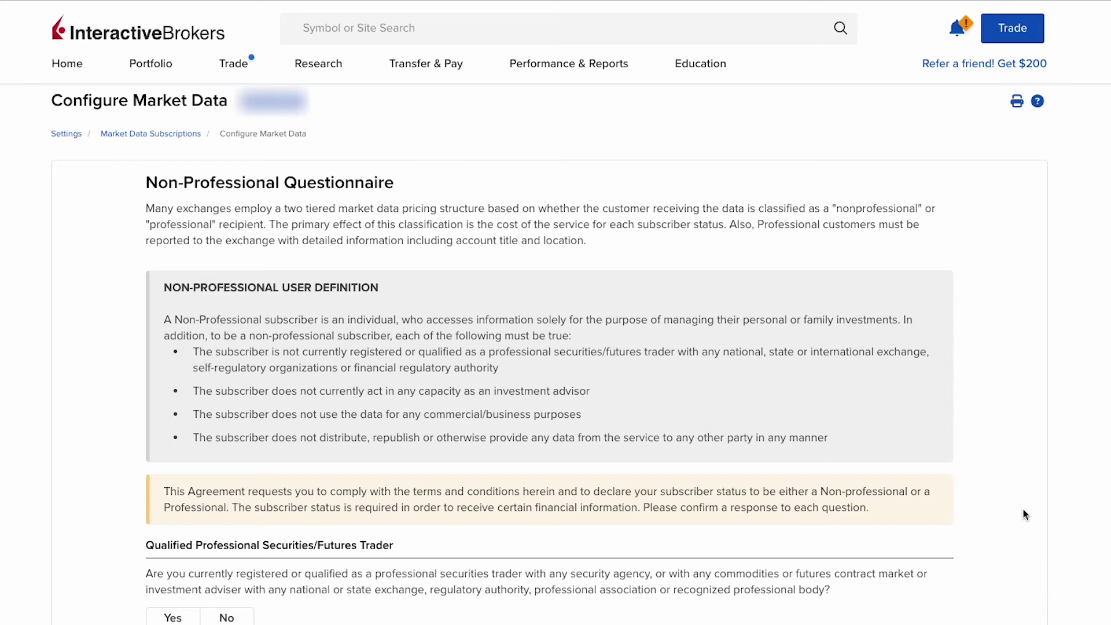
Review the Non-Professional Questionnaire, with the confirmation answered Yes and the signature filled in.
scroll(1025, 514, down, 5)
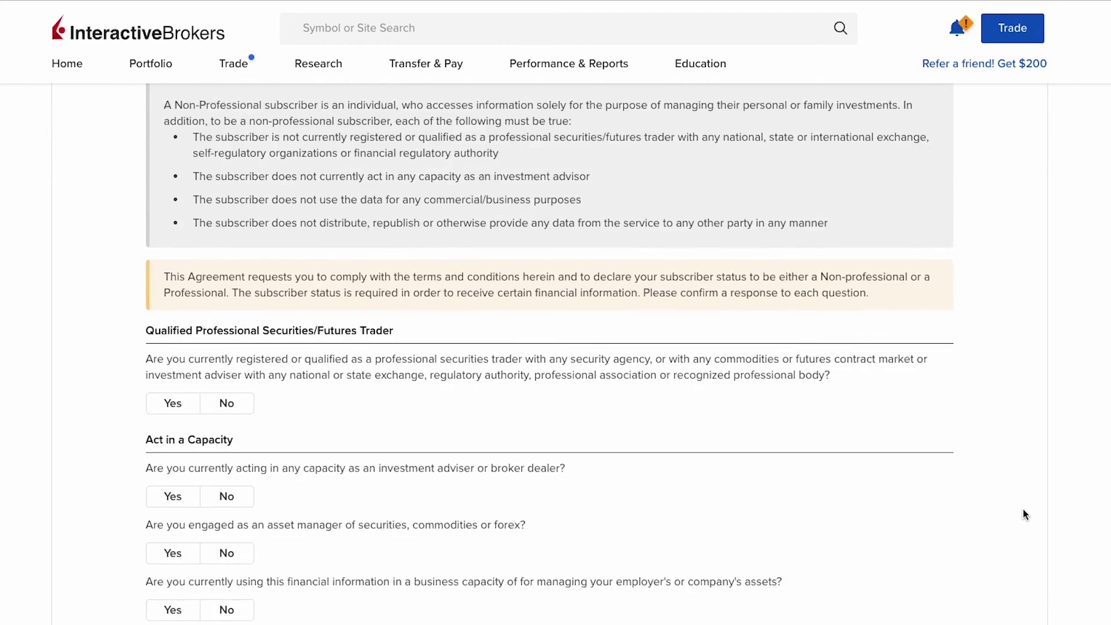
scroll(1025, 513, down, 2)
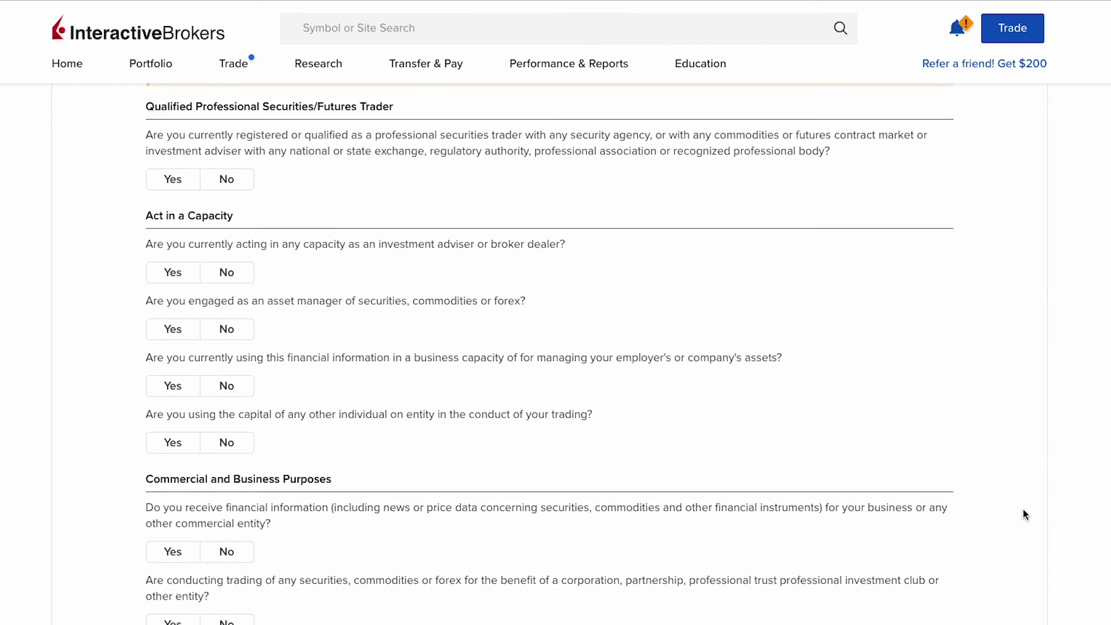
scroll(1025, 514, down, 1)
scroll(1025, 514, up, 1)
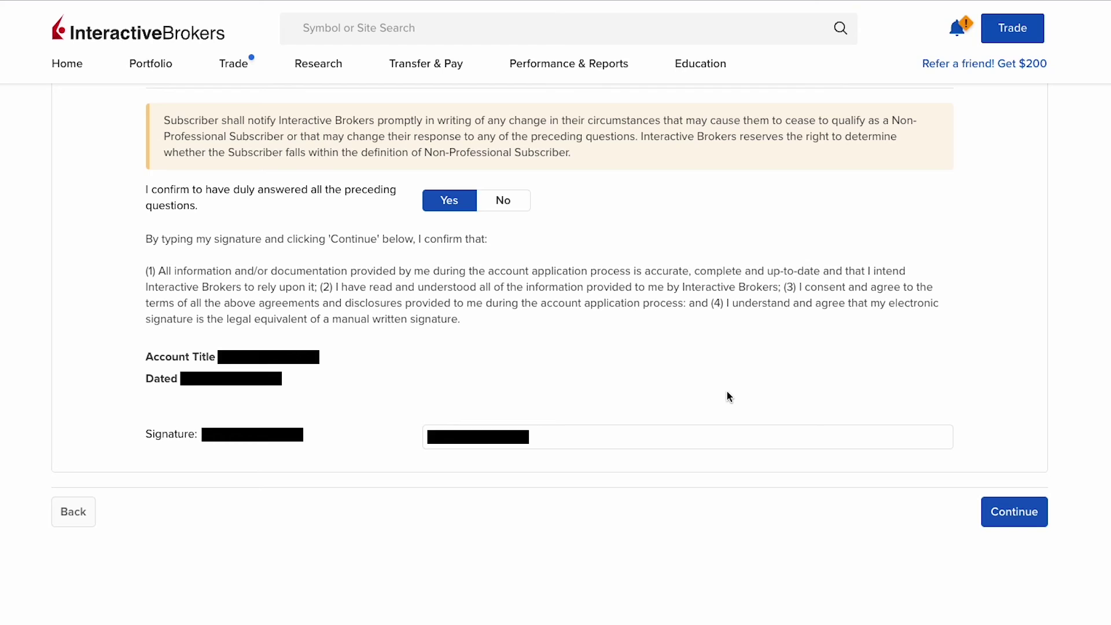
Submit the questionnaire and the signed Securities Market Data Agreement to reach the Thank You page.
click(1016, 513)
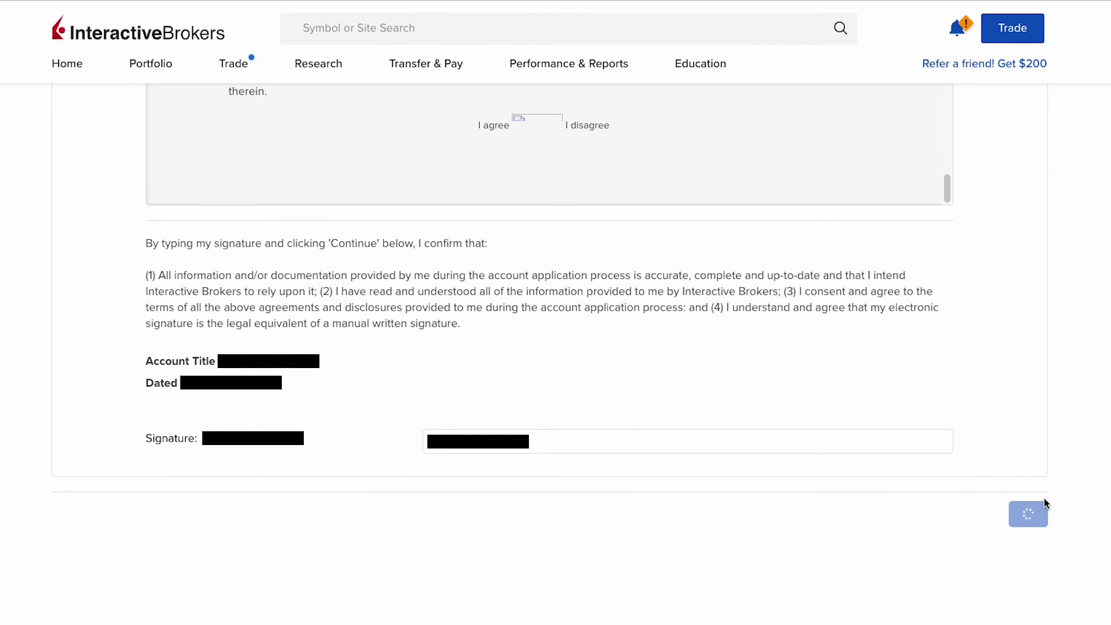
click(1042, 504)
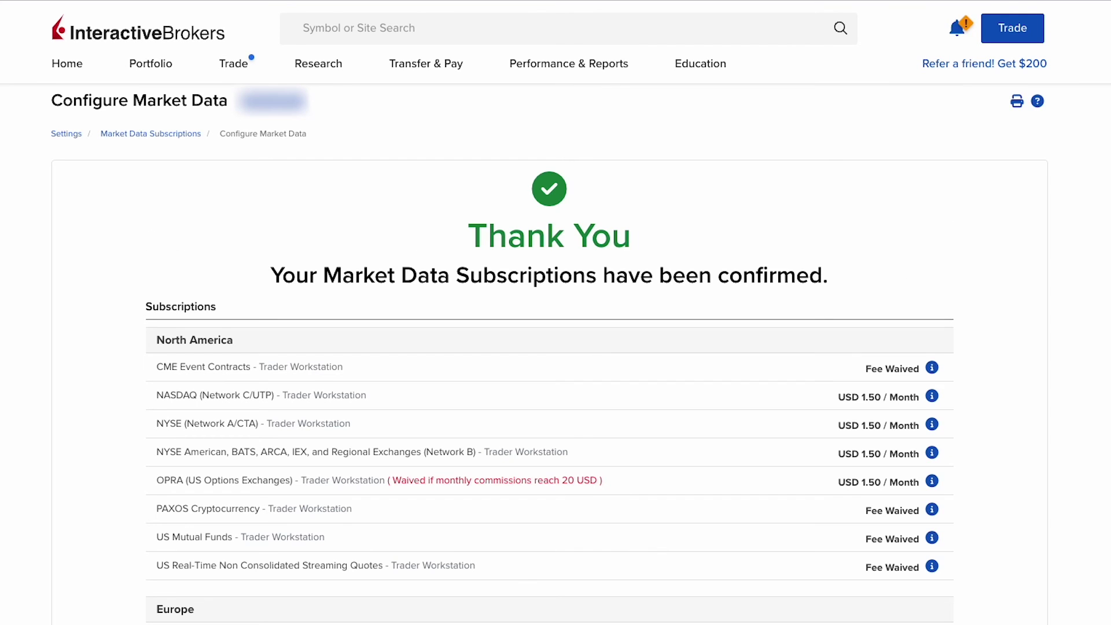